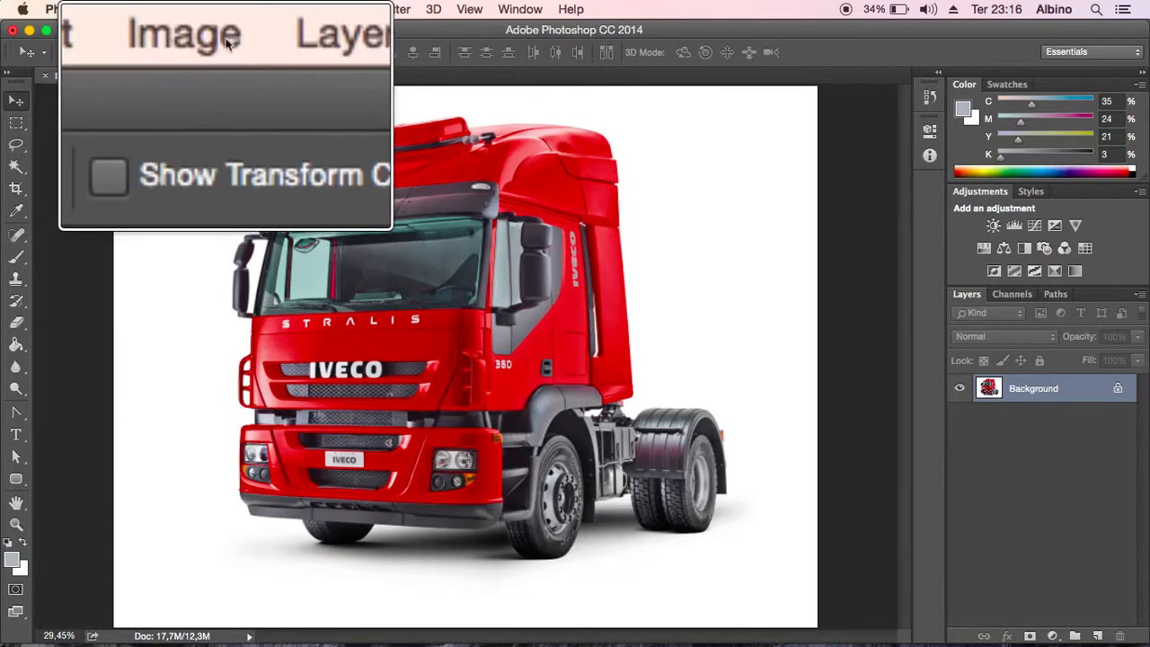
- Open the Hue/Saturation adjustment for the truck image and place its dialog clear of the truck
click(213, 9)
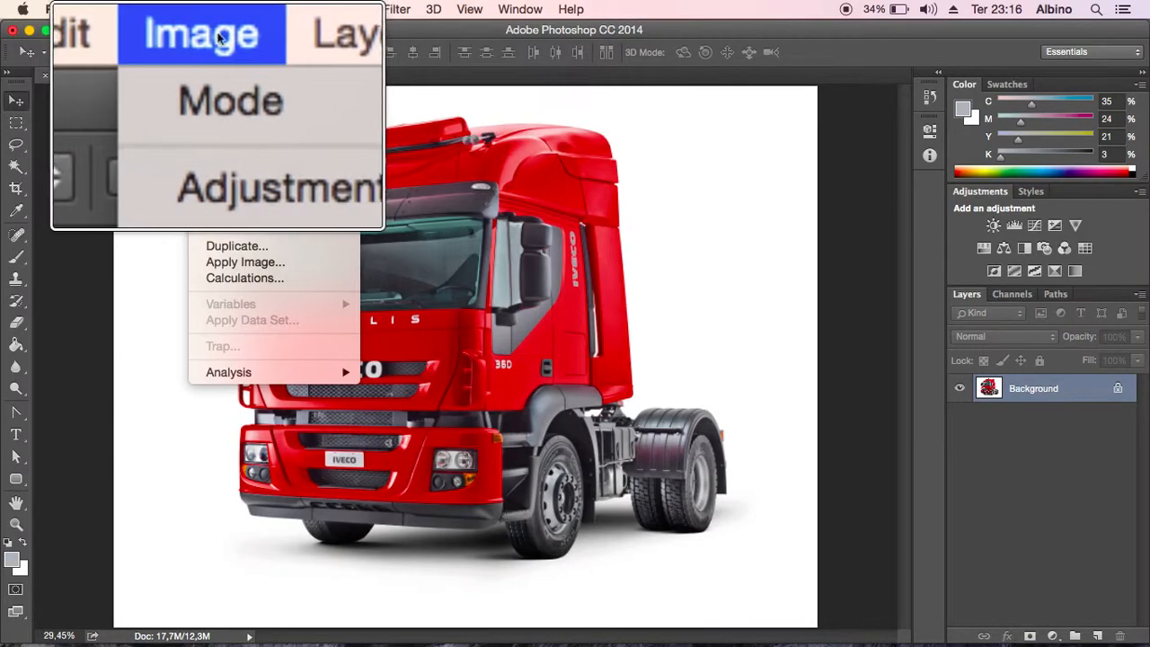
mouse_move(240, 59)
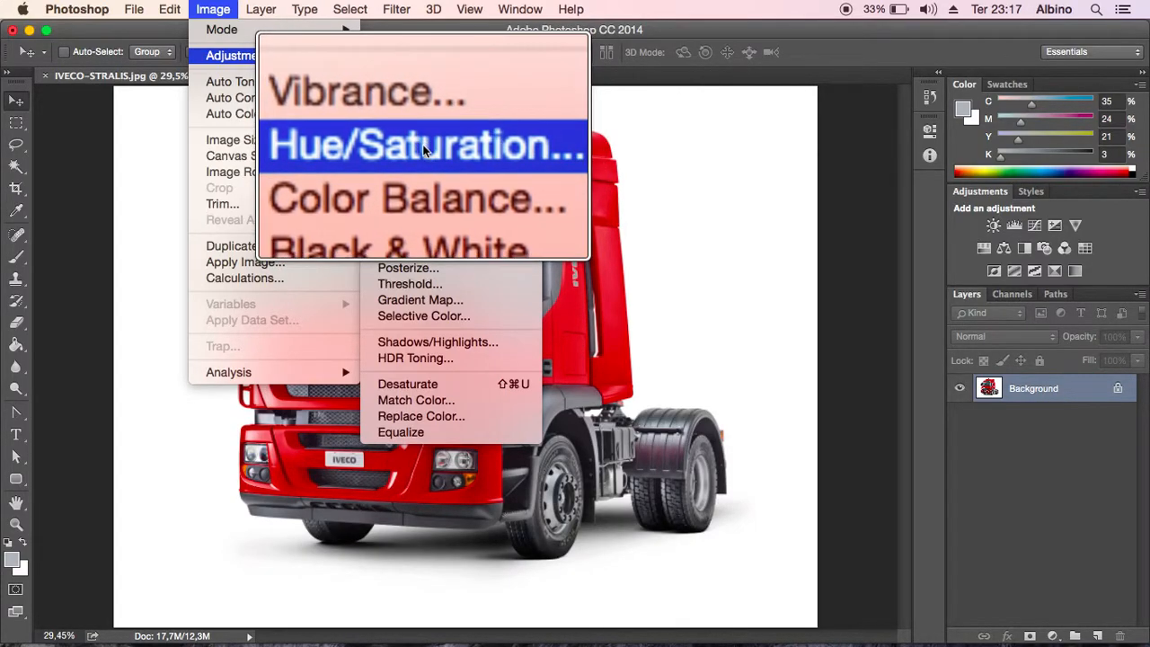
click(424, 149)
drag(737, 119, 719, 117)
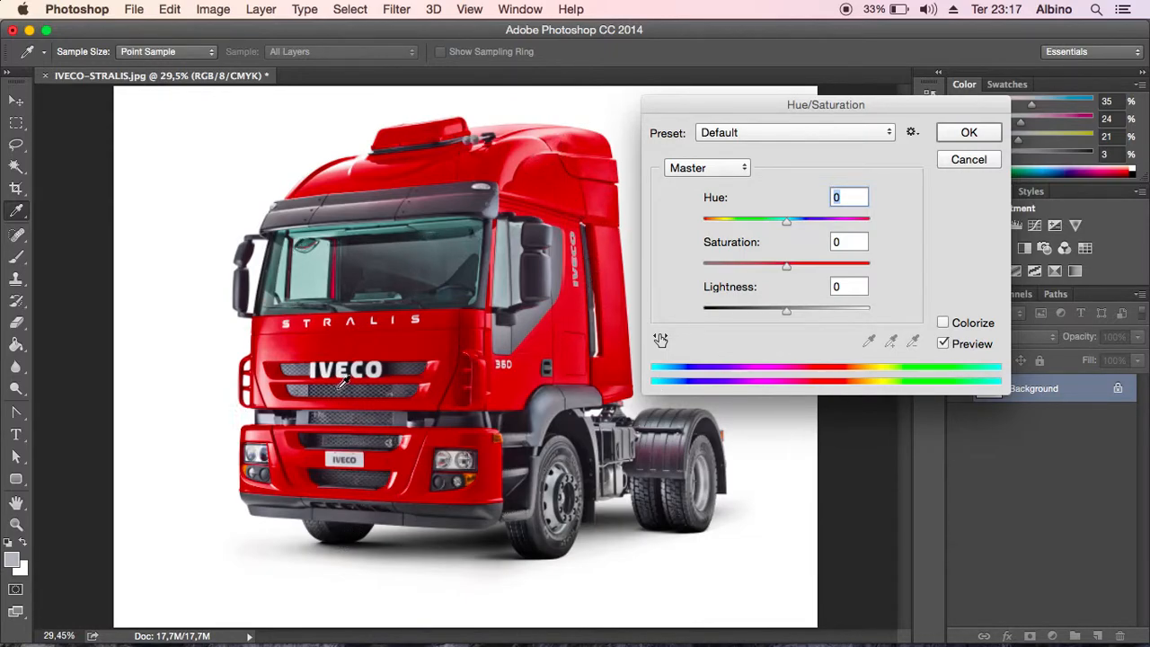
drag(755, 112, 752, 115)
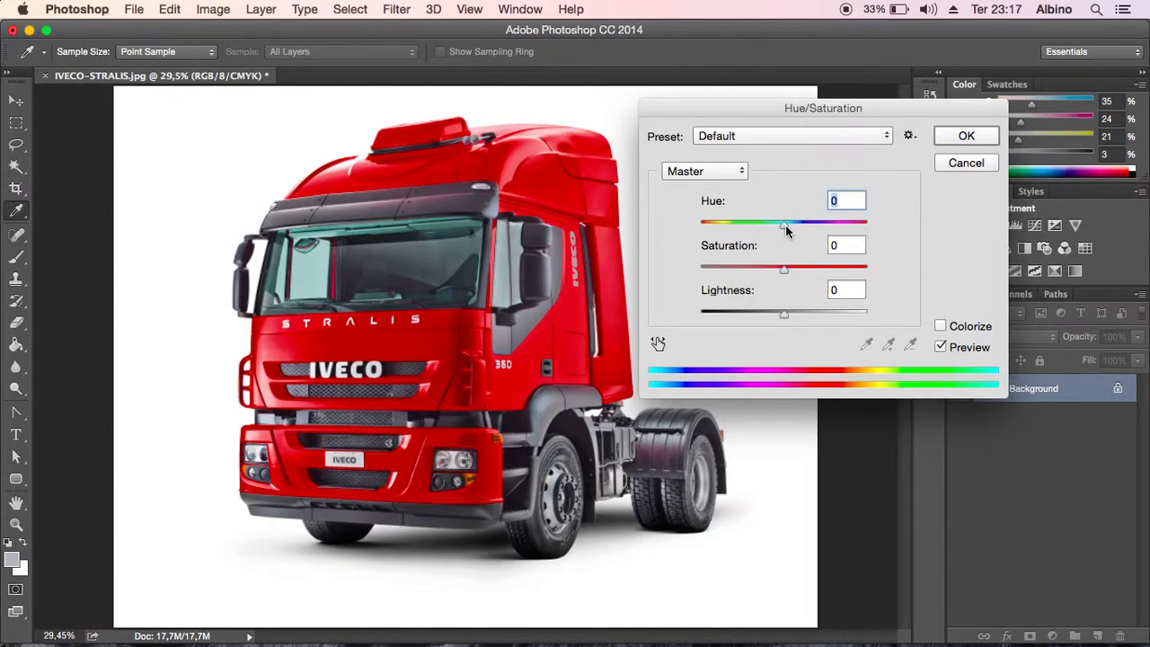
- Try out the Hue, Saturation and Lightness adjustments on the Master range and reset all three to 0
mouse_move(784, 231)
mouse_down()
mouse_move(689, 229)
mouse_move(856, 226)
mouse_move(753, 226)
mouse_move(784, 227)
mouse_up()
drag(786, 268, 821, 270)
drag(783, 315, 831, 317)
text(0)
mouse_move(762, 113)
mouse_down()
mouse_move(749, 116)
mouse_move(762, 115)
mouse_up()
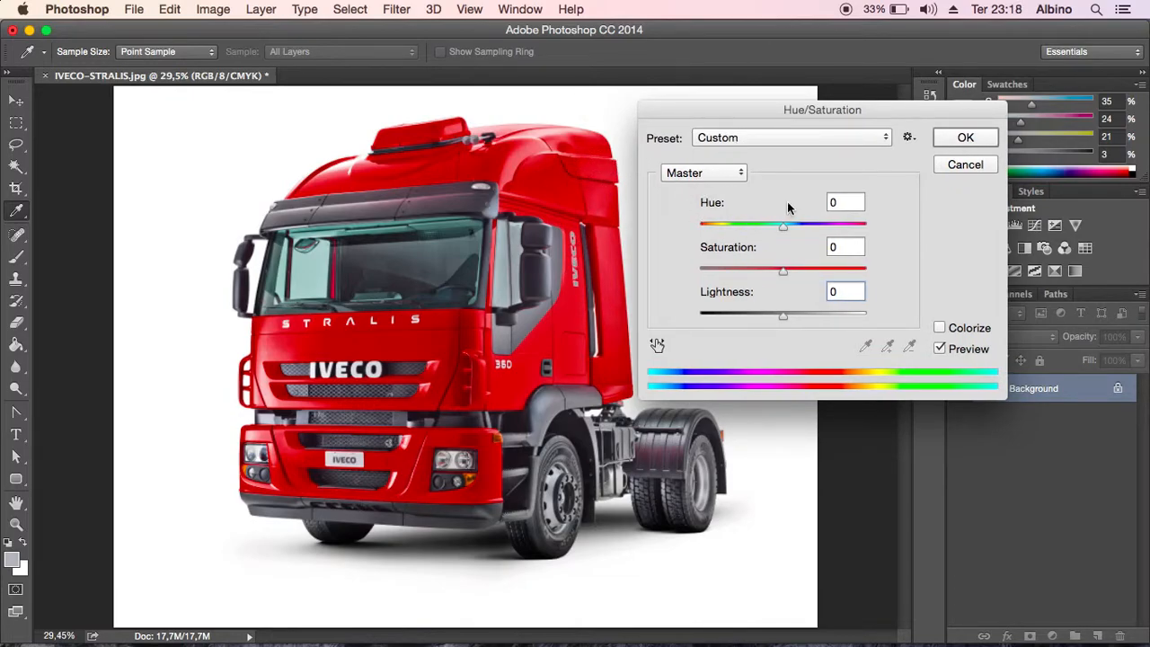
- Limit the Hue/Saturation adjustment to the Reds range and set its Hue to -151 to turn the bodywork blue
click(726, 174)
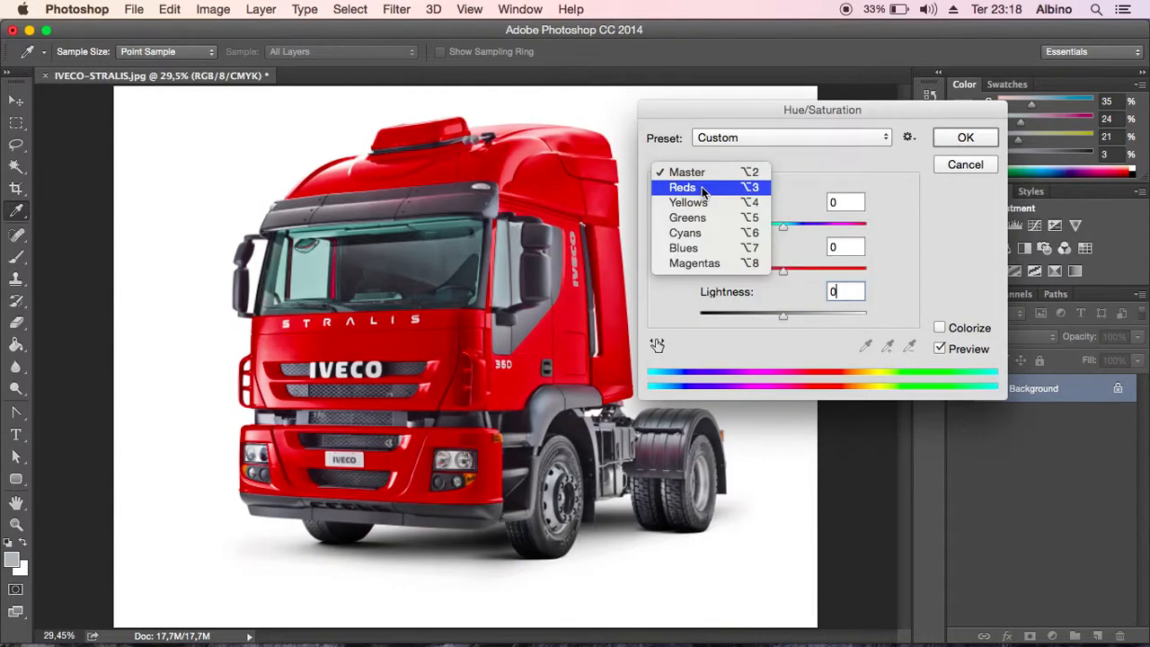
click(704, 187)
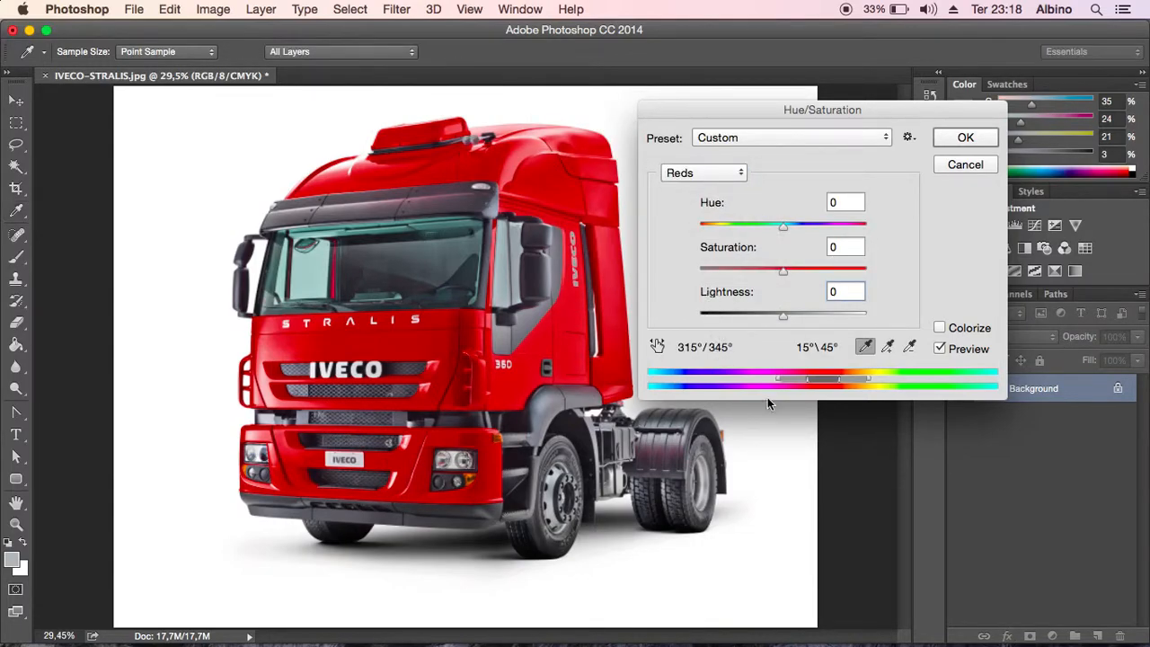
key(ctrl+alt)
drag(782, 231, 710, 230)
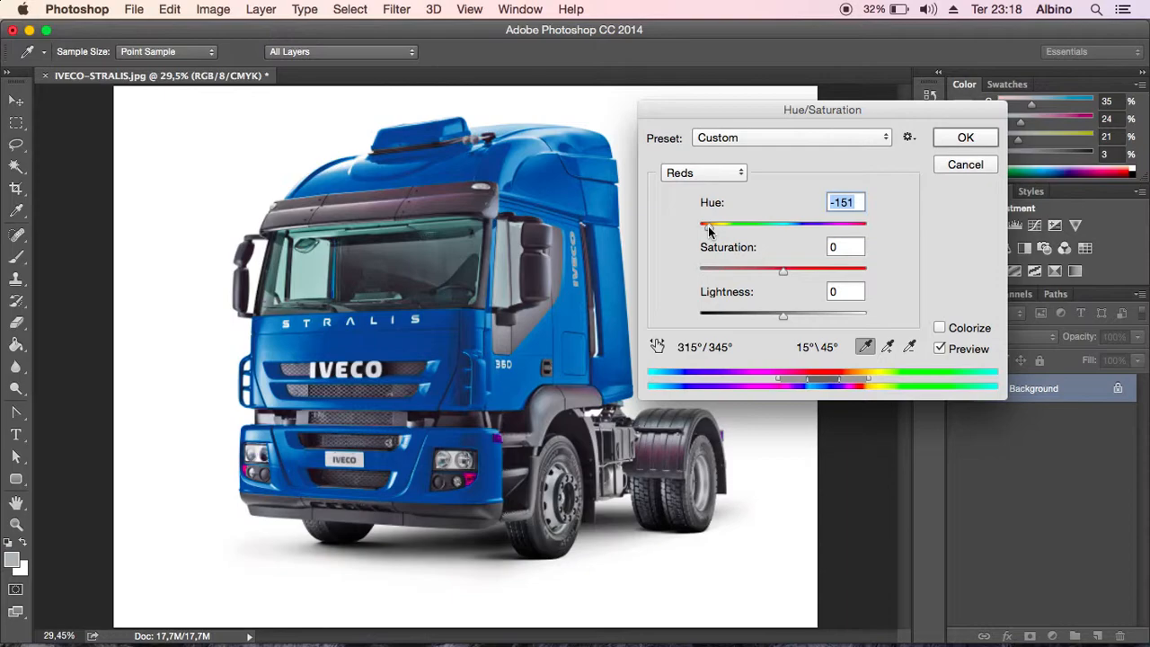
drag(708, 232, 709, 230)
- Set the Reds Saturation to +9 and Lightness to -10, and apply the adjustment
mouse_move(786, 269)
mouse_down()
mouse_move(818, 275)
mouse_move(755, 270)
mouse_move(813, 271)
mouse_move(778, 273)
mouse_move(791, 275)
mouse_up()
mouse_move(784, 317)
mouse_down()
mouse_move(763, 317)
mouse_move(812, 321)
mouse_move(781, 321)
mouse_up()
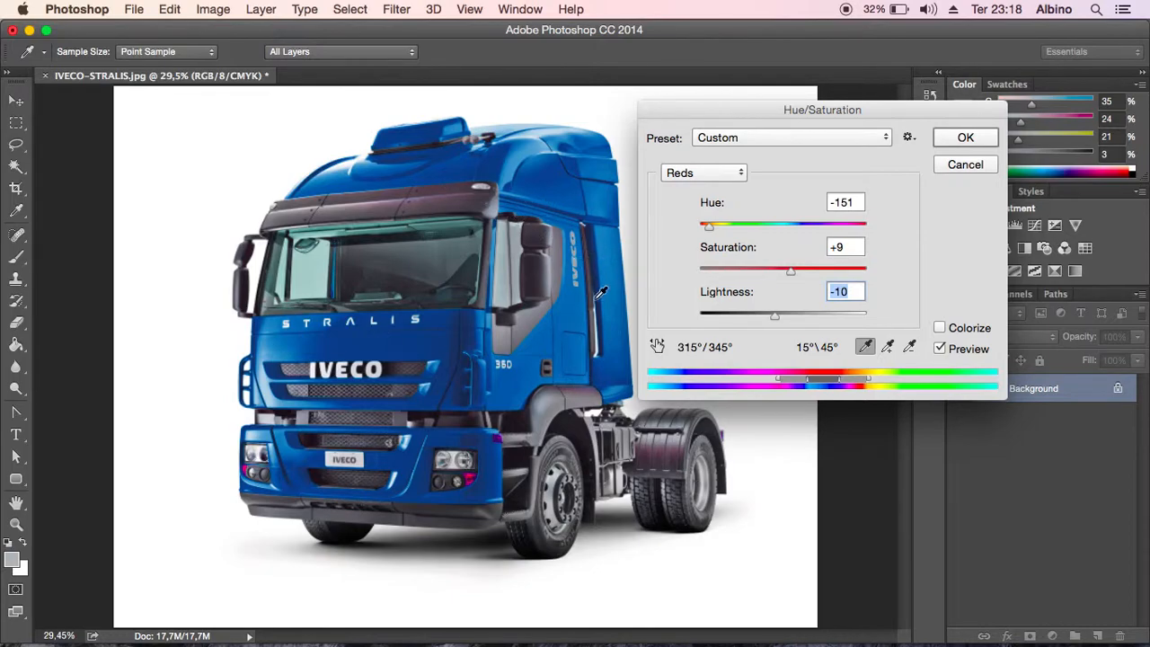
key(alt)
click(964, 139)
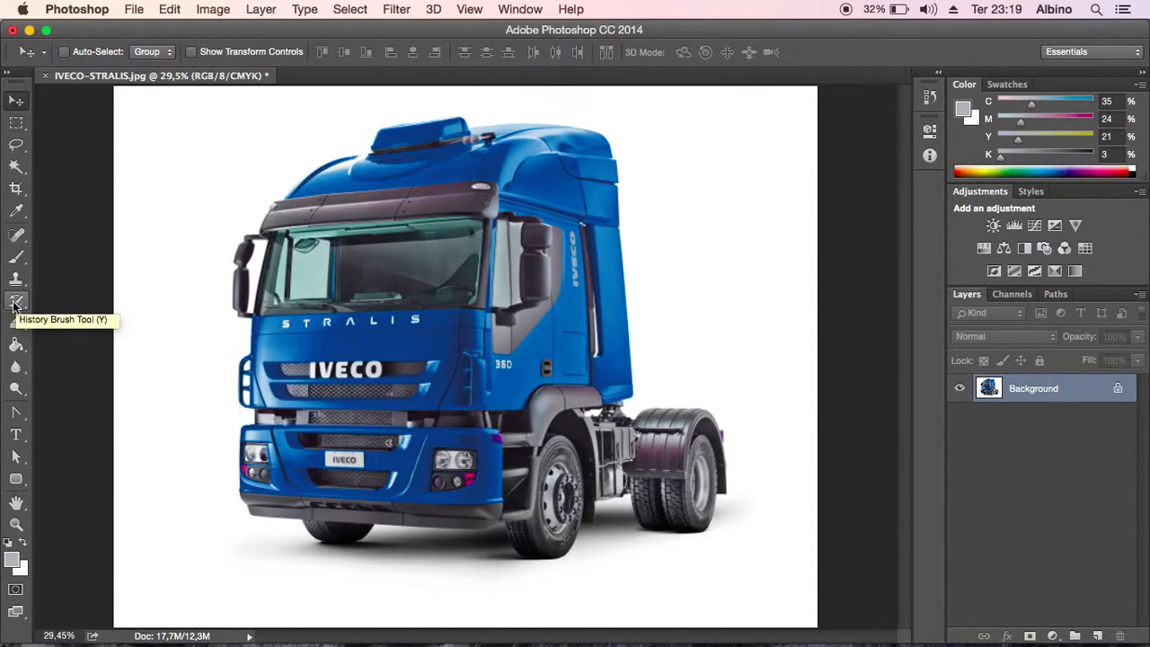
- Set up the History Brush with size 20 and 100% opacity for the magenta turn signal below the truck's left-hand headlight
click(16, 309)
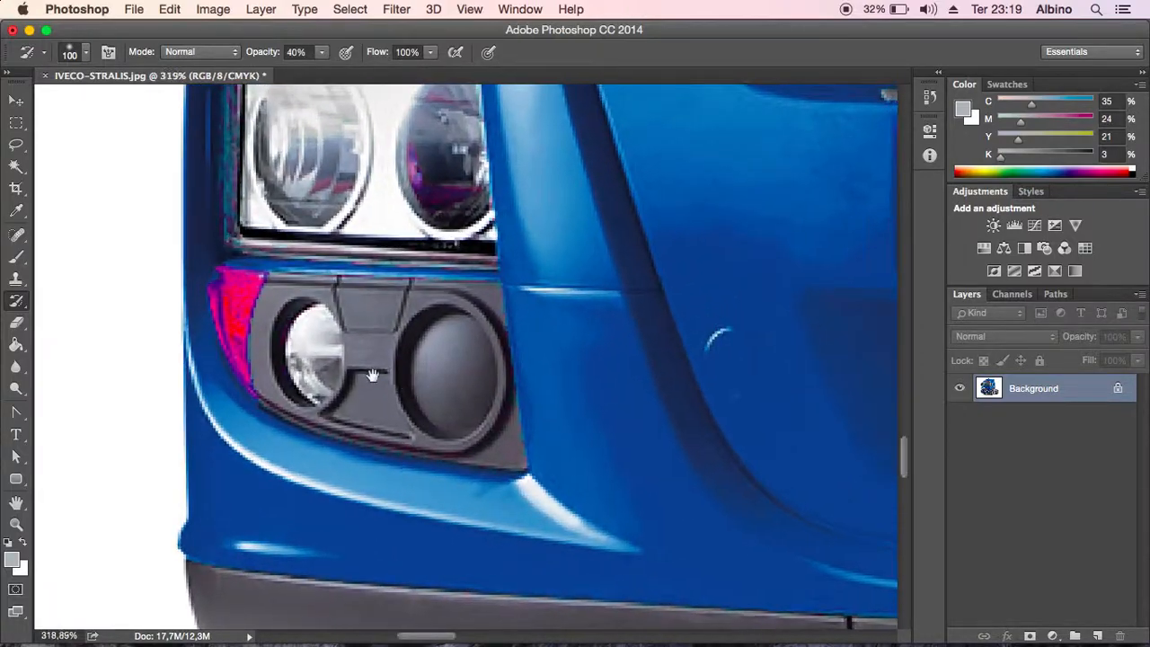
drag(373, 377, 459, 417)
key(b)
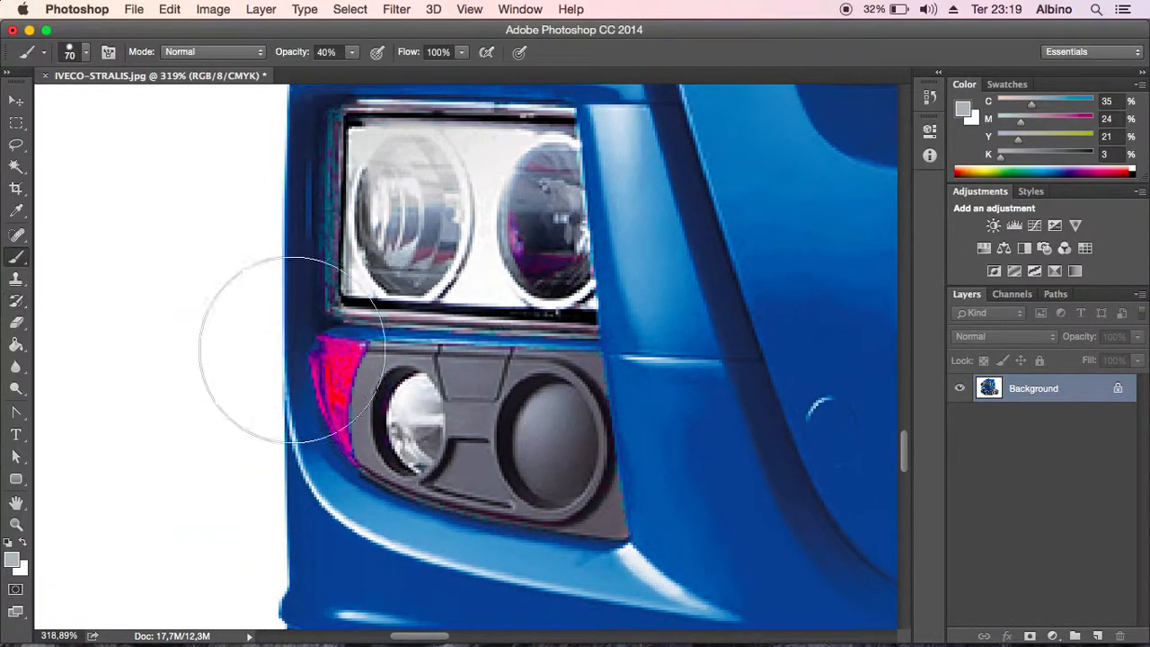
click(15, 302)
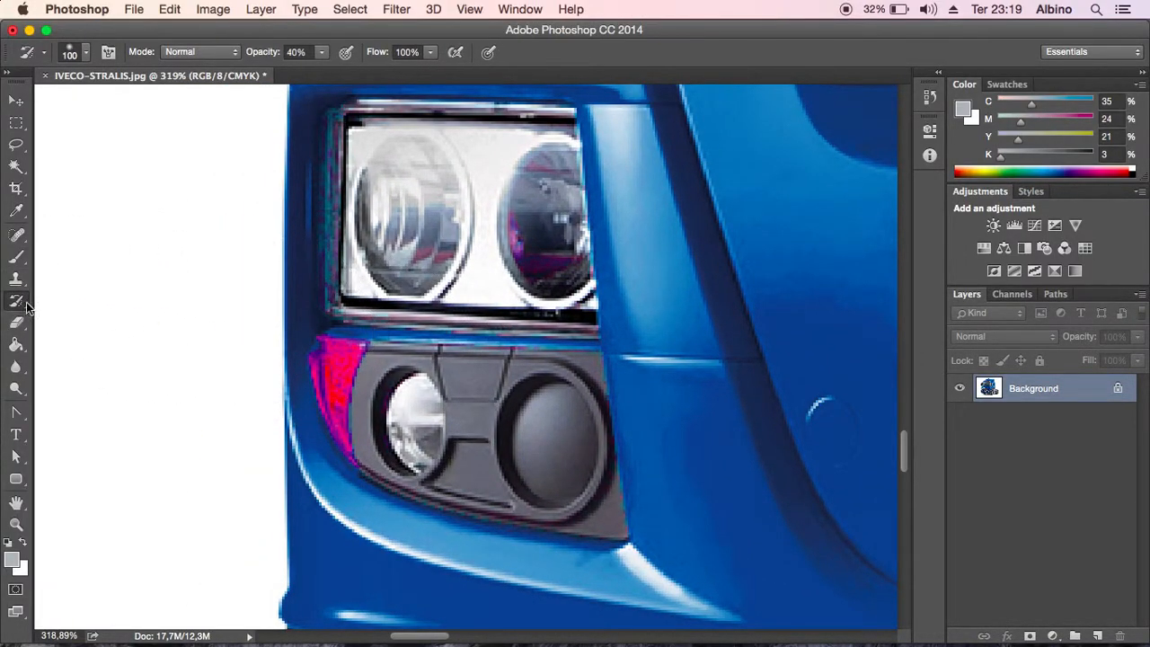
key(bracketleft)
key(bracketleft)
key(bracketleft)
key(bracketleft)
key(bracketleft)
key(bracketleft)
key(bracketleft)
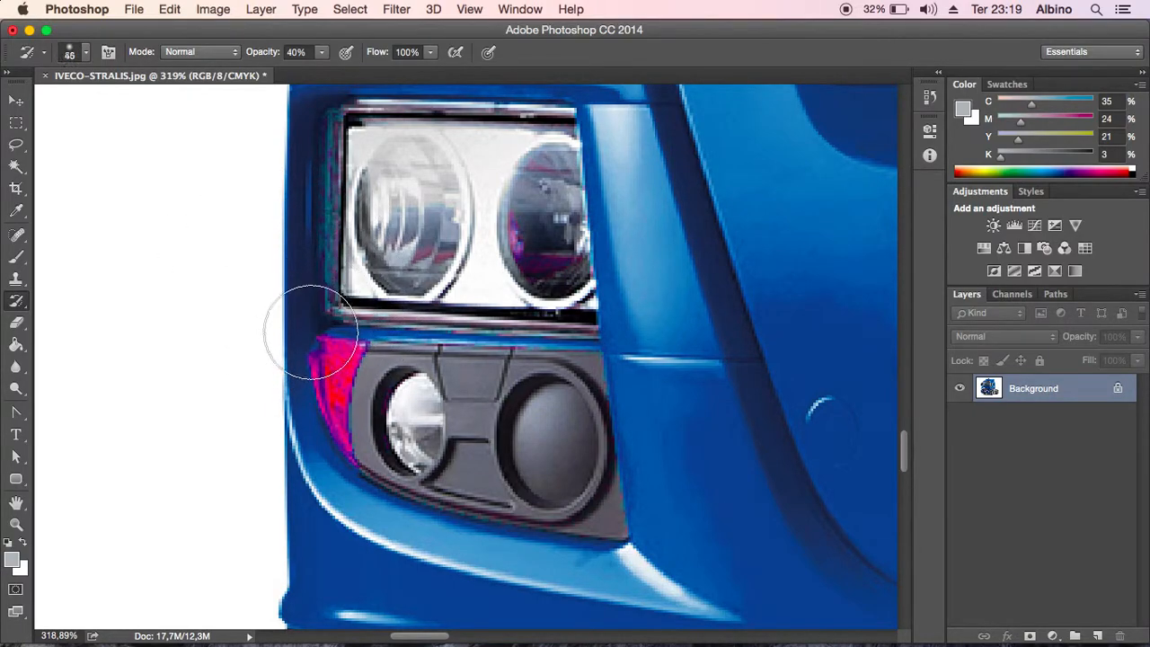
key(bracketleft)
click(322, 53)
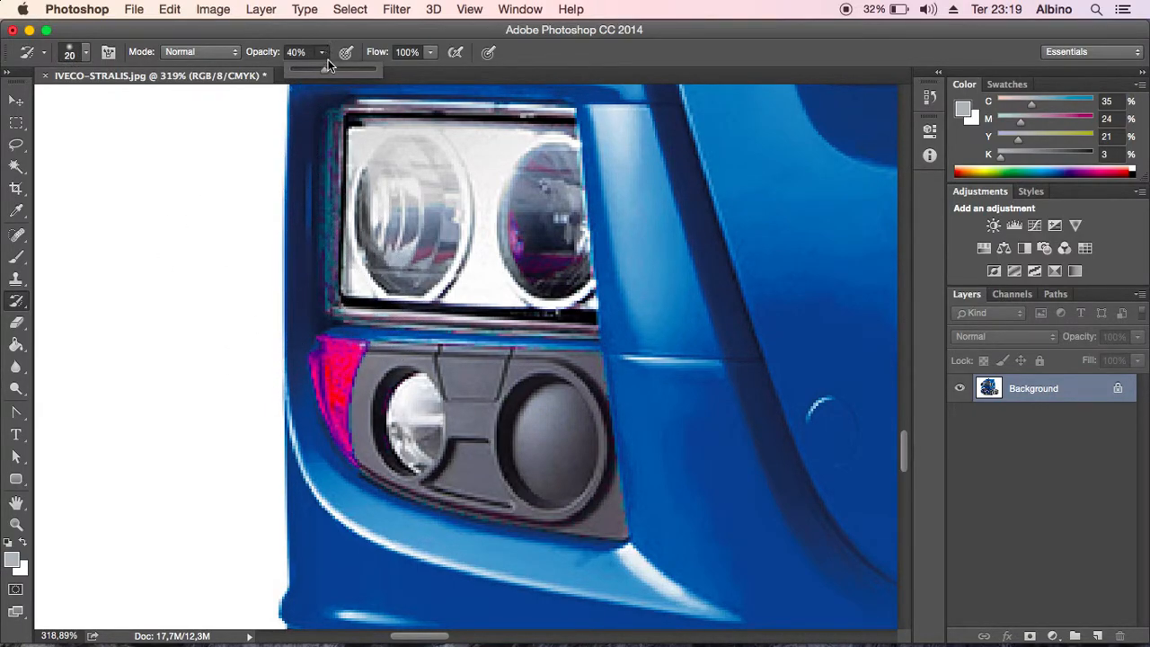
click(396, 38)
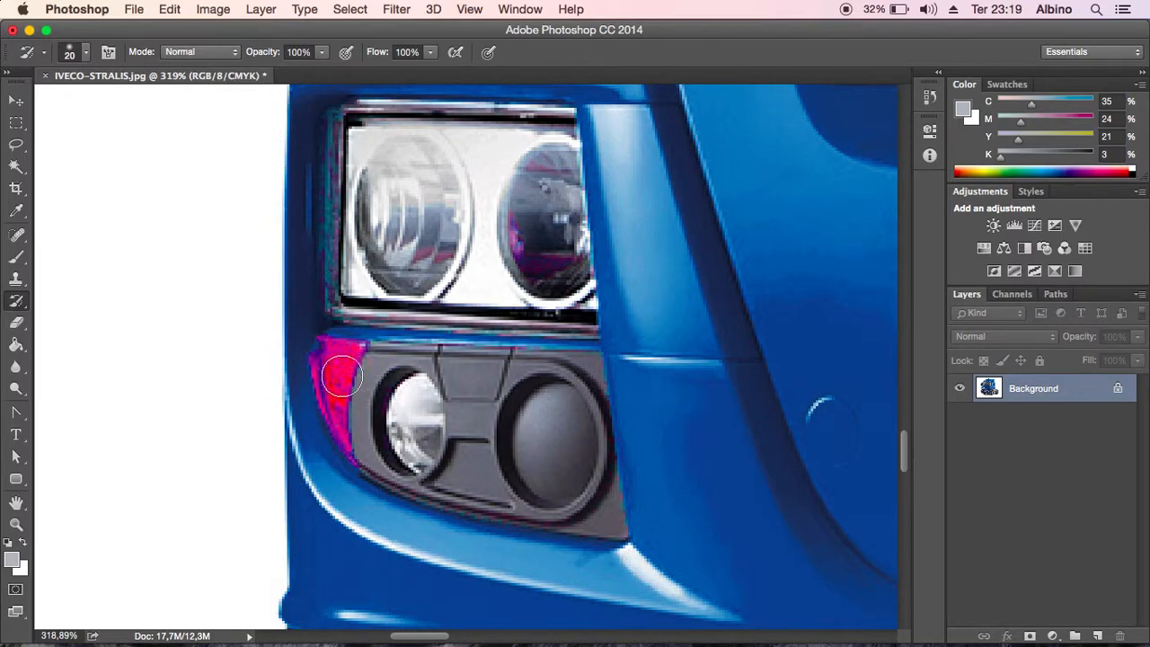
- Reduce the History Brush to size 9 and paint the original orange back onto the left-hand turn signal
key(bracketleft)
mouse_move(324, 355)
mouse_down()
mouse_move(356, 458)
mouse_move(347, 377)
mouse_move(362, 349)
mouse_move(321, 347)
mouse_move(359, 351)
mouse_move(321, 360)
mouse_move(330, 372)
mouse_move(340, 362)
mouse_move(328, 397)
mouse_move(357, 458)
mouse_move(323, 376)
mouse_move(362, 360)
mouse_move(342, 348)
mouse_move(369, 370)
mouse_up()
key(super+0)
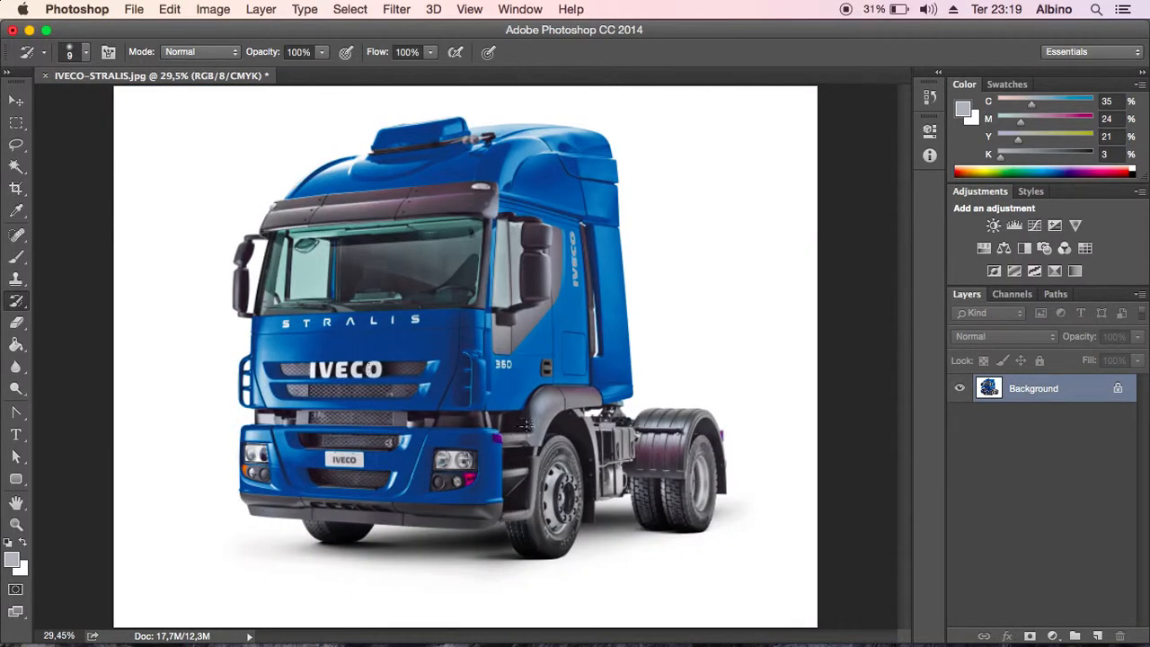
- Paint the original orange back onto the magenta turn signal below the right-hand headlight with the History Brush
mouse_move(460, 477)
mouse_down()
mouse_move(620, 357)
mouse_move(594, 293)
mouse_up()
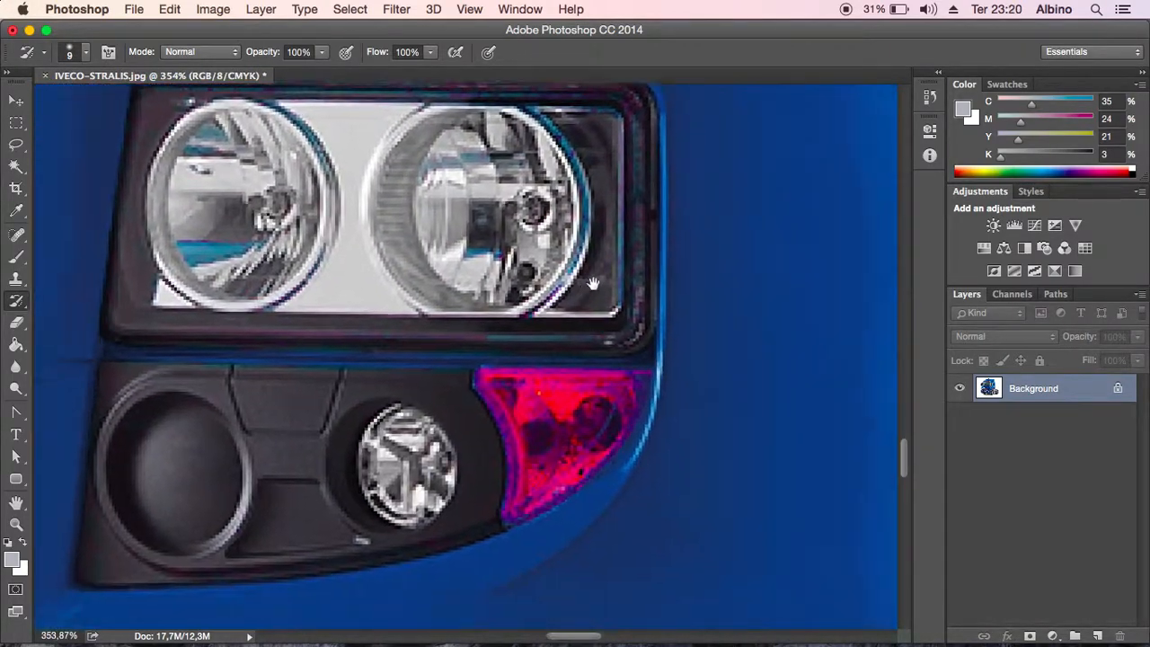
mouse_move(472, 335)
mouse_down()
mouse_move(495, 399)
mouse_move(493, 473)
mouse_up()
mouse_move(534, 451)
mouse_down()
mouse_move(506, 470)
mouse_move(563, 431)
mouse_move(623, 337)
mouse_move(473, 335)
mouse_move(629, 339)
mouse_move(564, 405)
mouse_move(603, 351)
mouse_move(496, 347)
mouse_move(486, 357)
mouse_move(521, 375)
mouse_move(511, 444)
mouse_move(574, 399)
mouse_move(548, 406)
mouse_move(535, 364)
mouse_move(517, 360)
mouse_move(586, 352)
mouse_move(596, 357)
mouse_move(578, 388)
mouse_move(598, 384)
mouse_move(622, 338)
mouse_move(497, 344)
mouse_up()
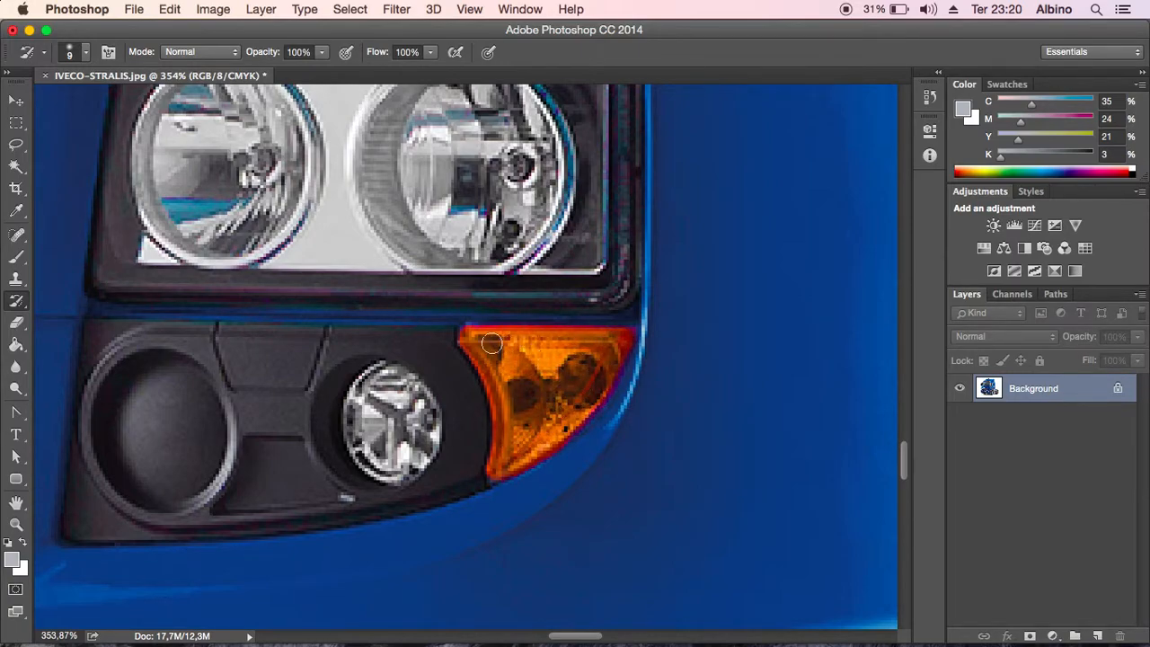
mouse_move(622, 341)
mouse_down()
mouse_move(590, 395)
mouse_move(500, 467)
mouse_move(504, 454)
mouse_up()
mouse_move(571, 415)
mouse_down()
mouse_move(576, 391)
mouse_move(556, 361)
mouse_up()
key(super+0)
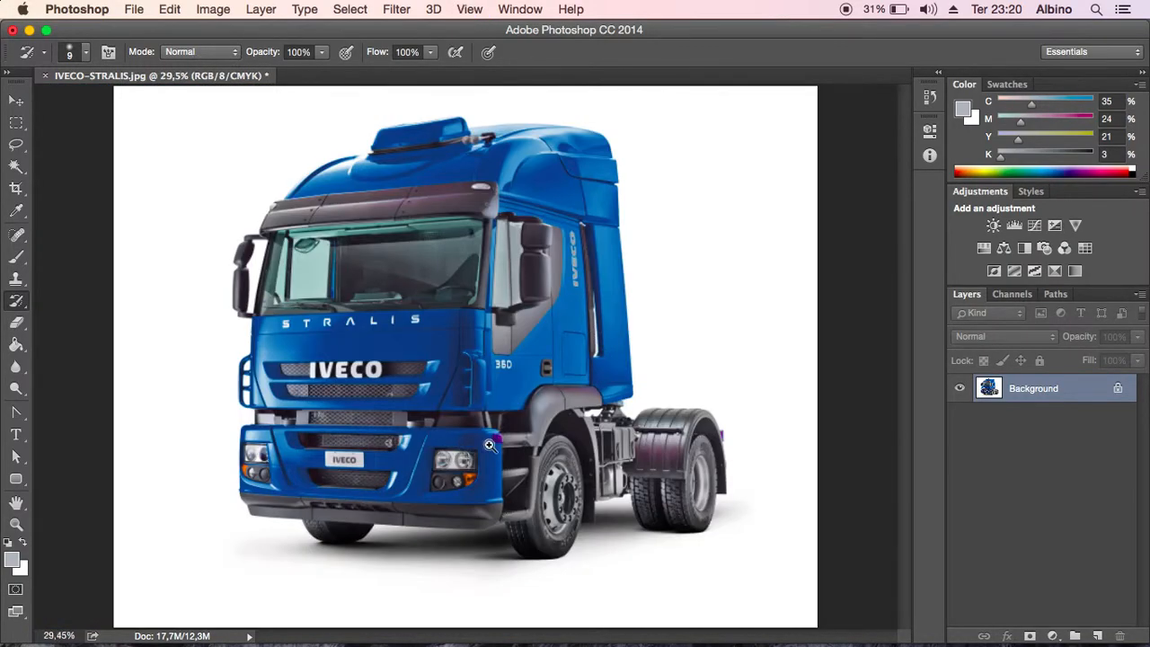
- Restore the original orange of the side marker at the bumper corner and the small lamp on the rear mudguard with the History Brush
mouse_move(505, 441)
mouse_down()
mouse_move(578, 378)
mouse_move(549, 253)
mouse_move(551, 280)
mouse_move(510, 279)
mouse_move(495, 342)
mouse_move(506, 365)
mouse_move(591, 377)
mouse_move(597, 358)
mouse_move(575, 282)
mouse_move(543, 288)
mouse_move(510, 329)
mouse_move(515, 357)
mouse_move(566, 355)
mouse_move(527, 305)
mouse_up()
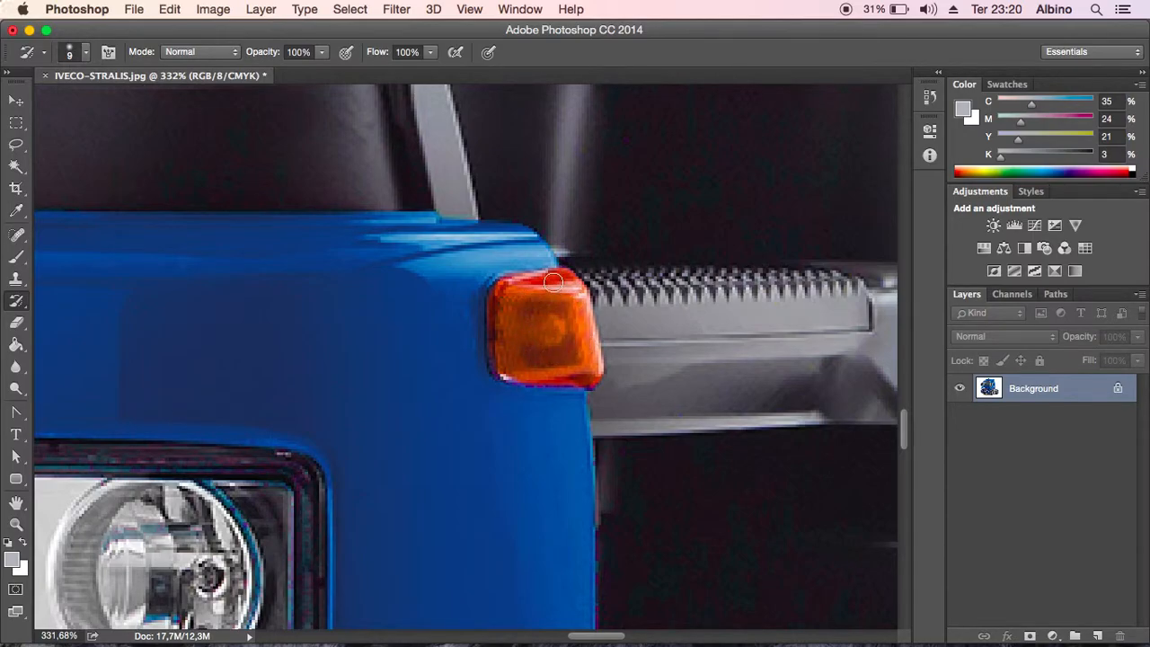
key(super+0)
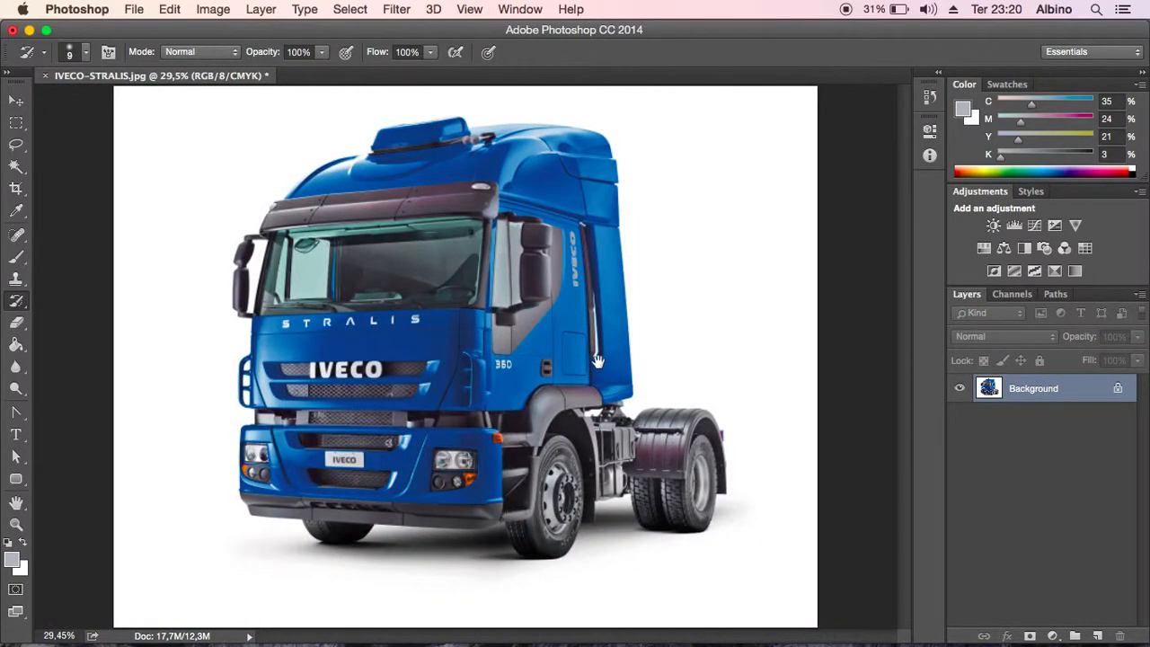
mouse_move(712, 446)
mouse_down()
mouse_move(784, 385)
mouse_move(845, 292)
mouse_move(810, 320)
mouse_move(802, 312)
mouse_move(811, 361)
mouse_up()
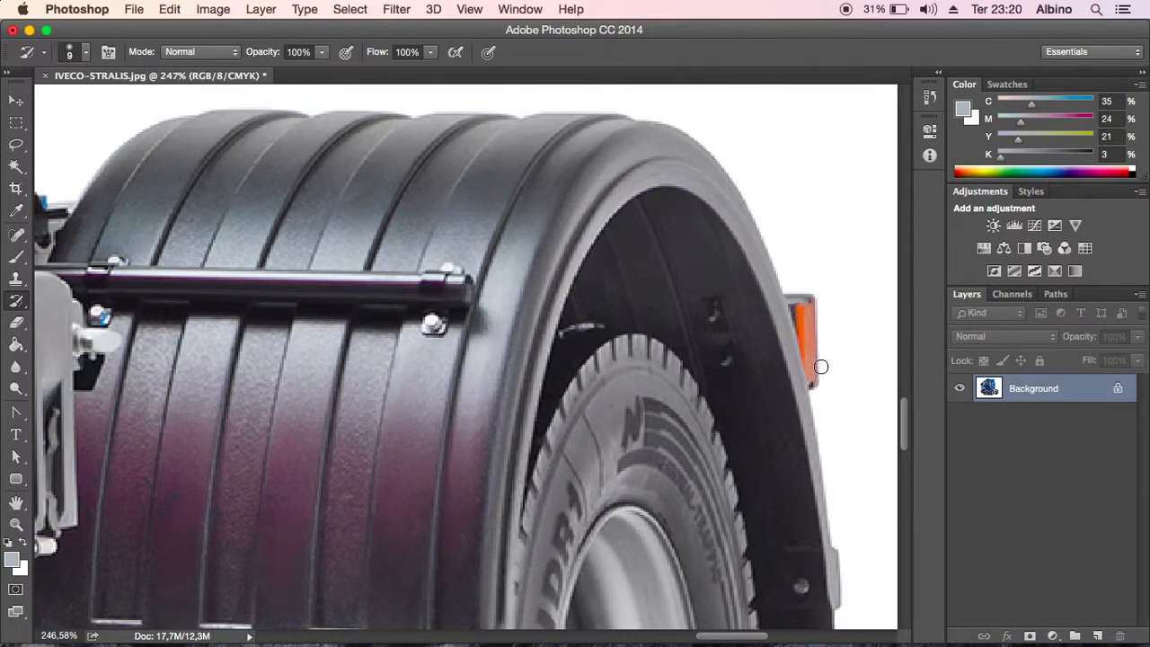
key(super+0)
- Inspect the chassis coupling and rear mudguard for leftover color shifts, and return to the whole image with the Move tool
mouse_move(604, 444)
mouse_down()
mouse_move(762, 277)
mouse_move(683, 432)
mouse_move(436, 513)
mouse_move(355, 557)
mouse_up()
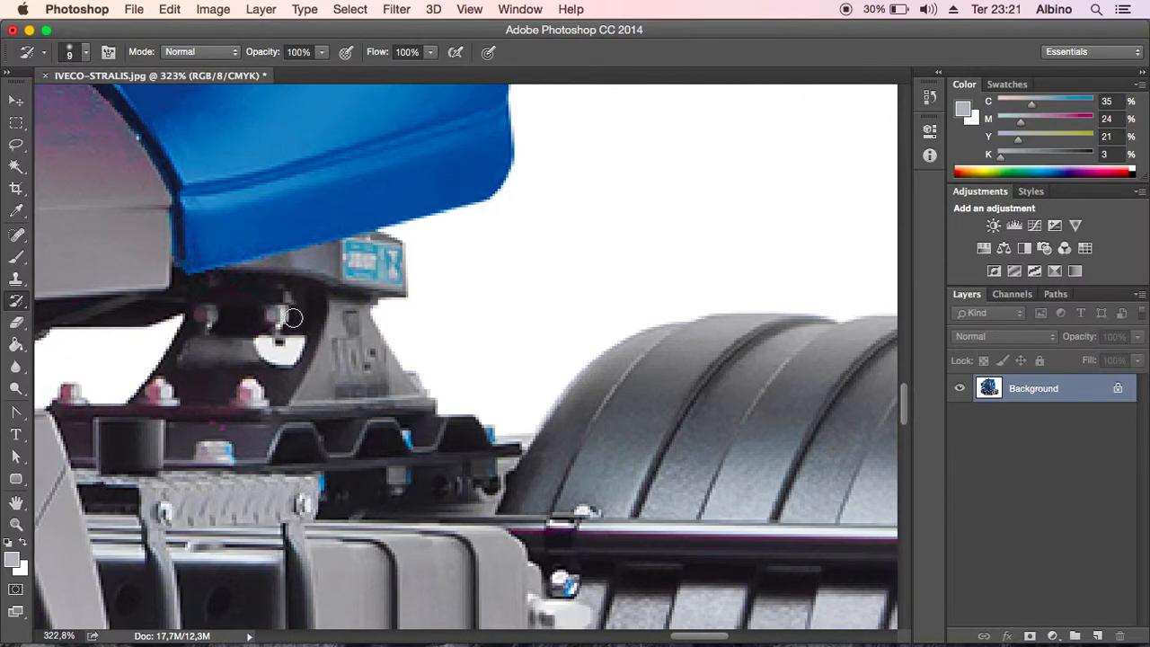
drag(530, 479, 234, 325)
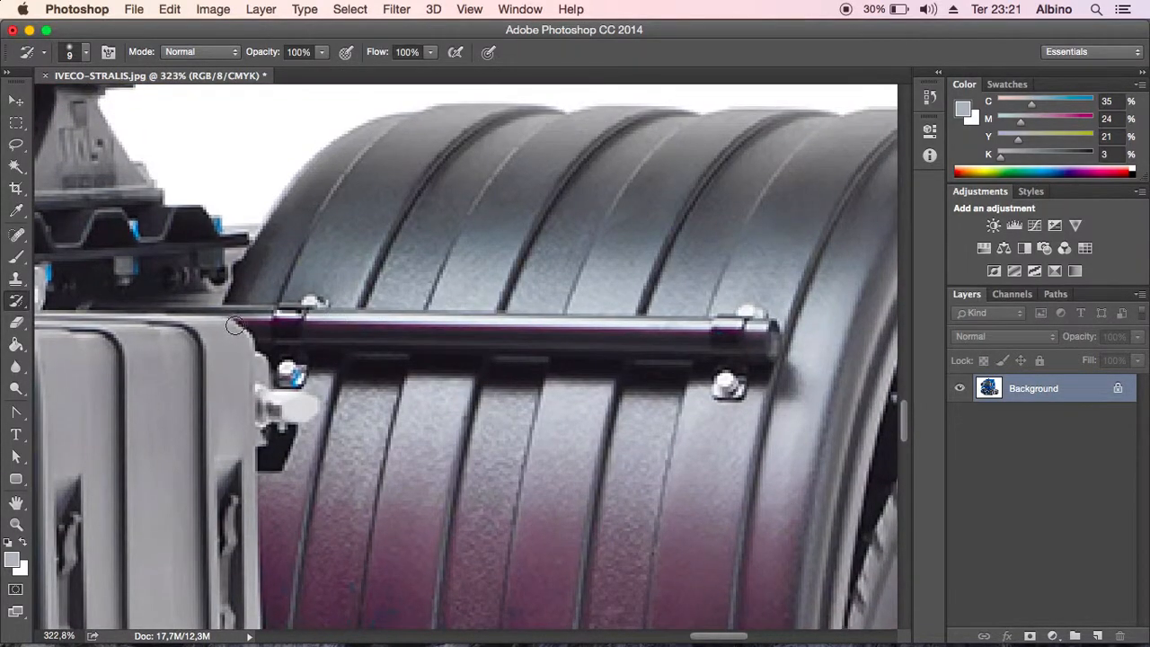
key(super+0)
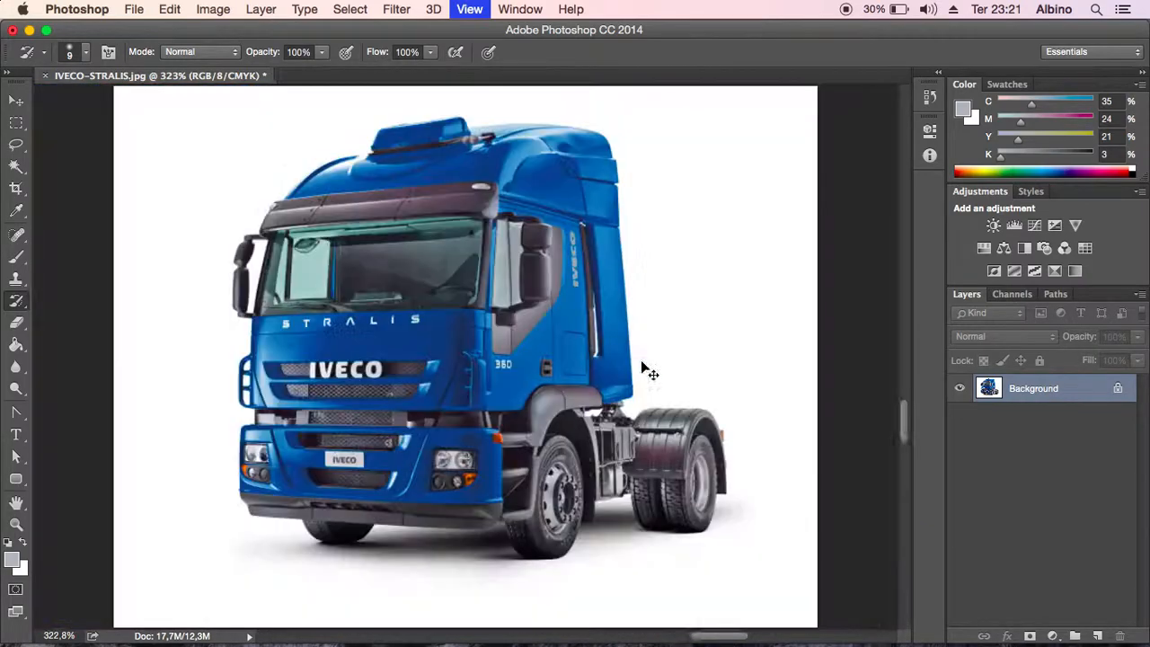
key(v)
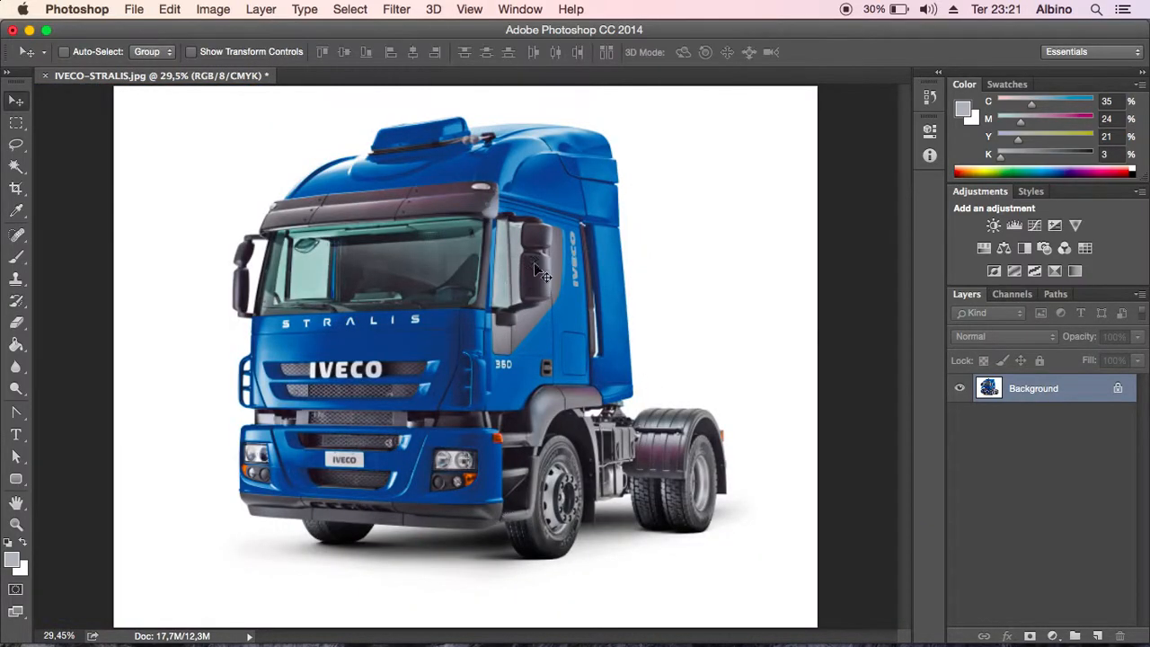